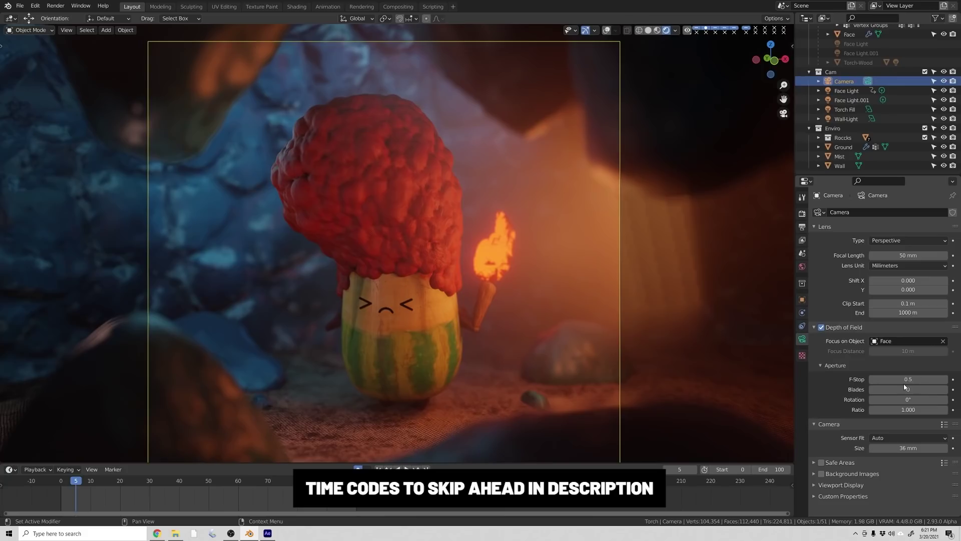
Lower the camera's depth of field F-Stop to 0.2 in the torch character scene
left_click(873, 379)
left_click(873, 380)
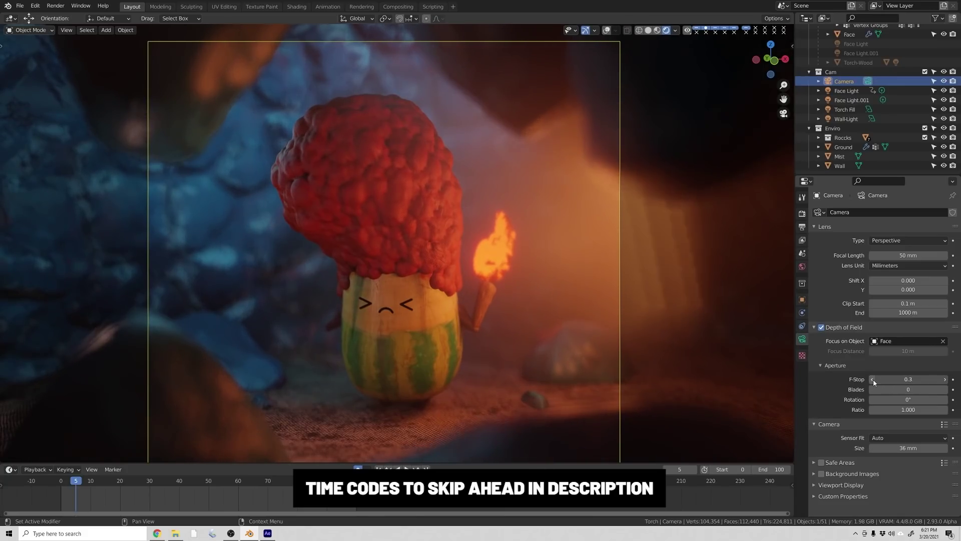
left_click(873, 379)
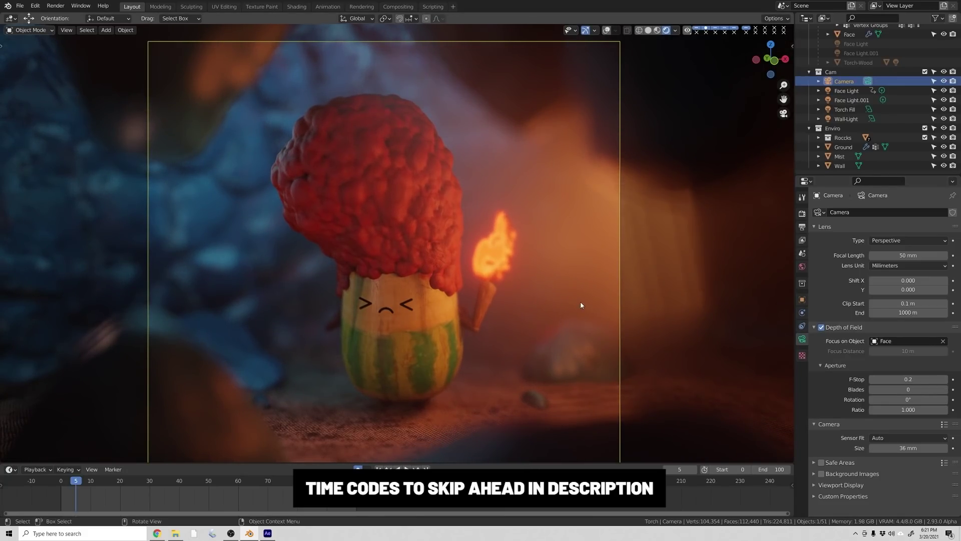
middle_click_drag(581, 302, 543, 265)
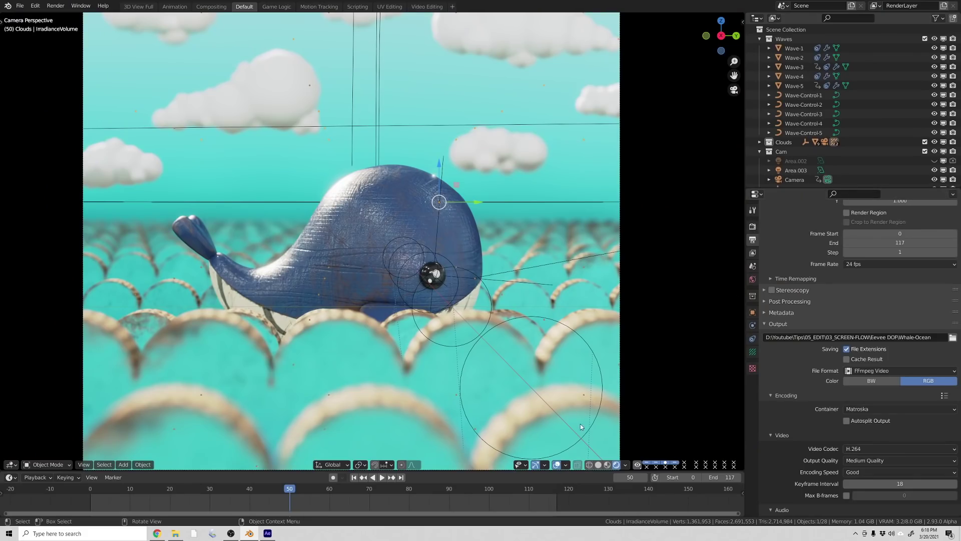
Hide the viewport overlays in the whale scene and look through its Eevee render settings
left_click(560, 465)
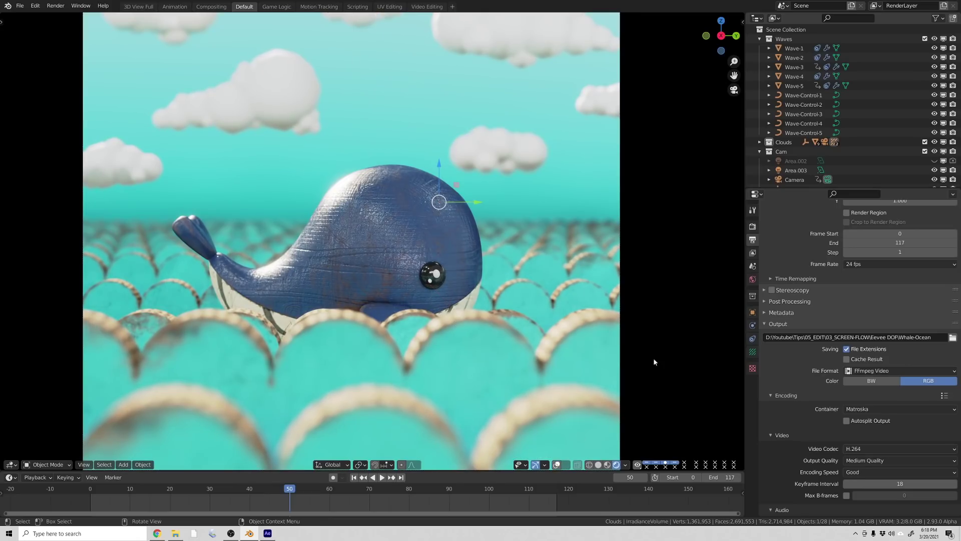
left_click(753, 227)
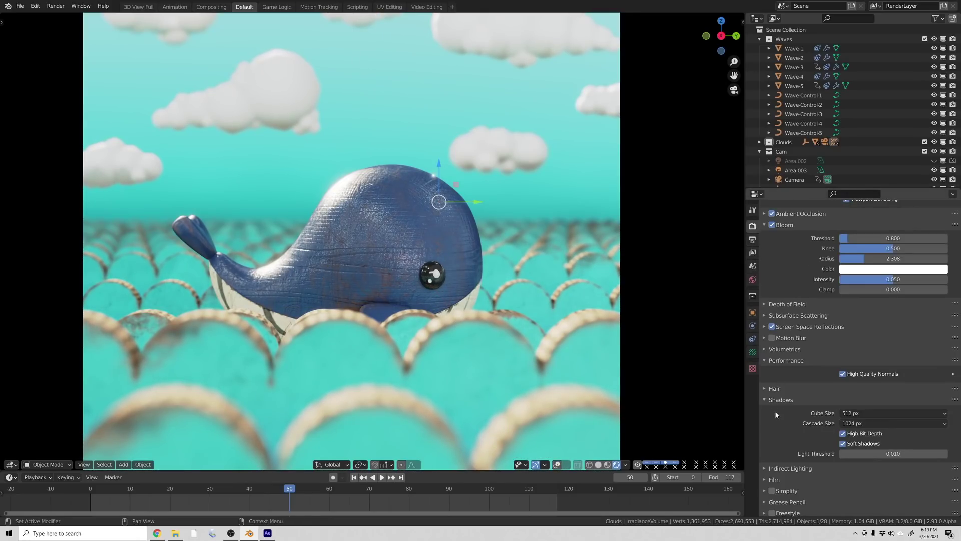
scroll(783, 374, "down", 1)
scroll(783, 374, "up", 4)
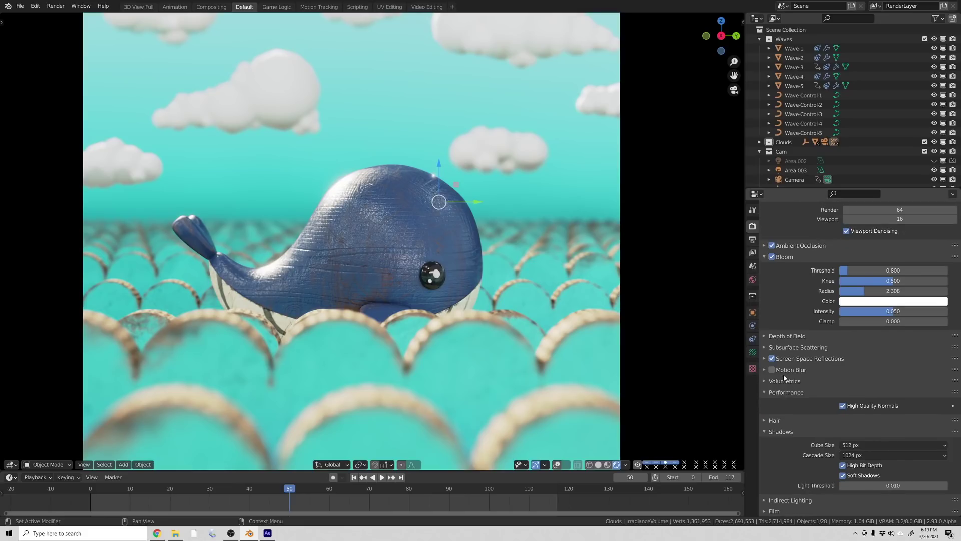
left_click(764, 366)
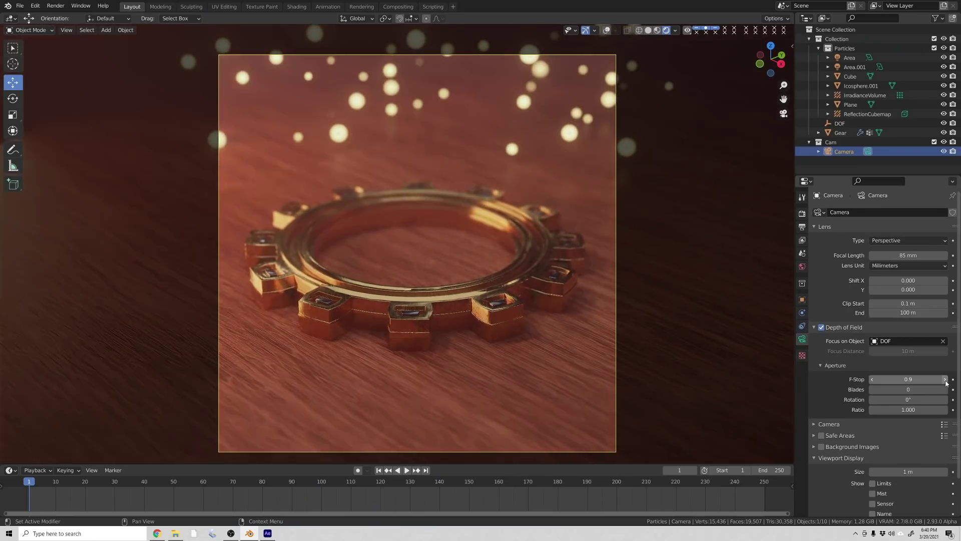
Lower the camera's F-Stop to 0.1 in the gear scene
left_click(871, 379)
left_click(871, 379)
left_click(871, 379)
left_click(872, 379)
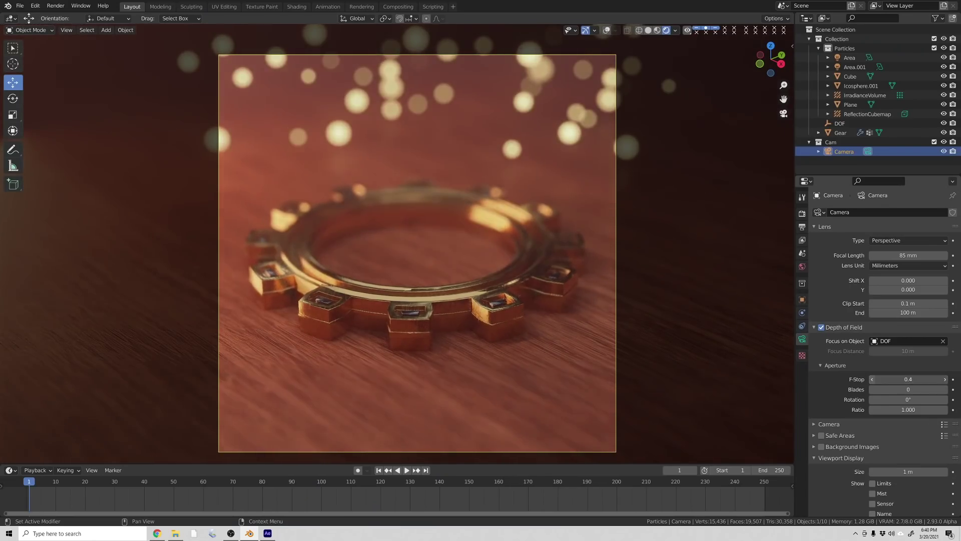
left_click(872, 379)
left_click(872, 379)
left_click(871, 380)
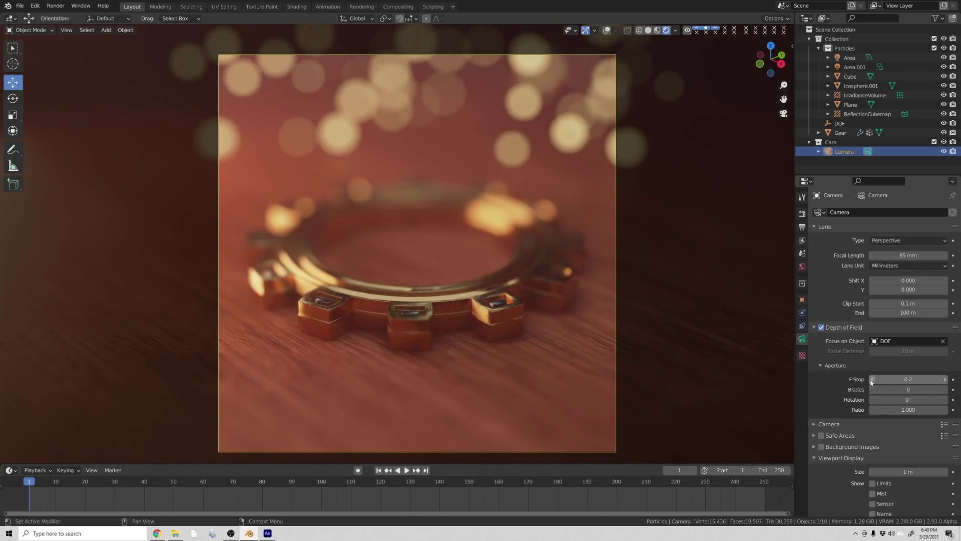
left_click(872, 380)
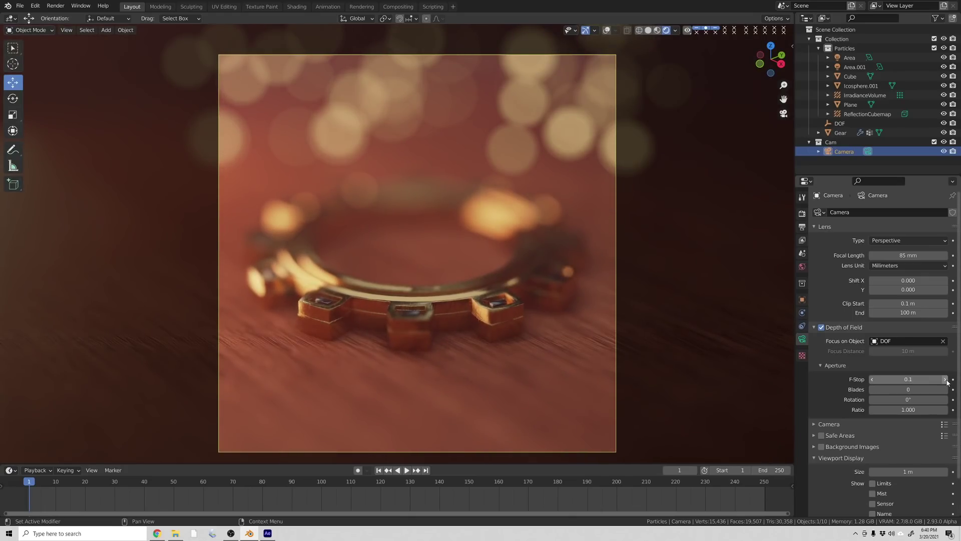
Toggle the camera's Depth of Field off and on to compare the blur, and set the F-Stop to 0.2
left_click(840, 123)
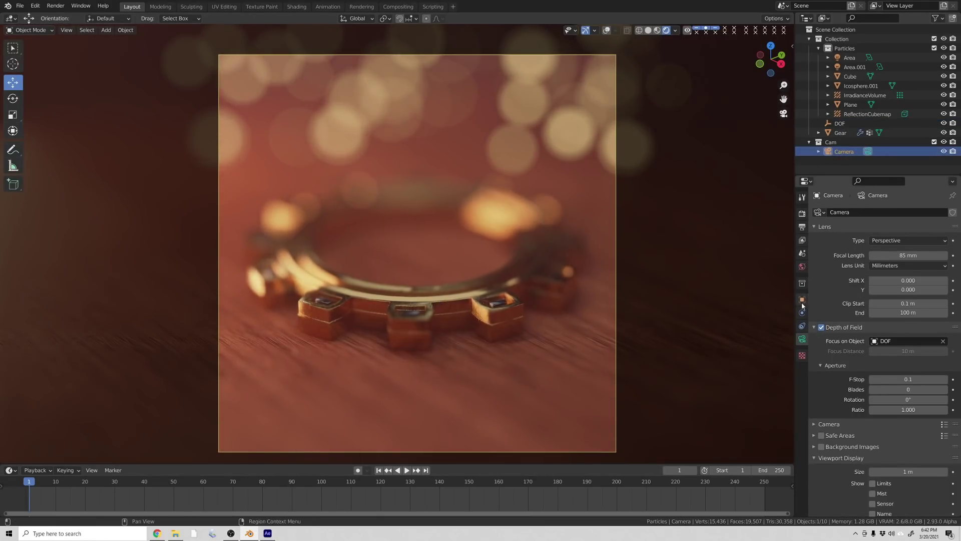
left_click(822, 327)
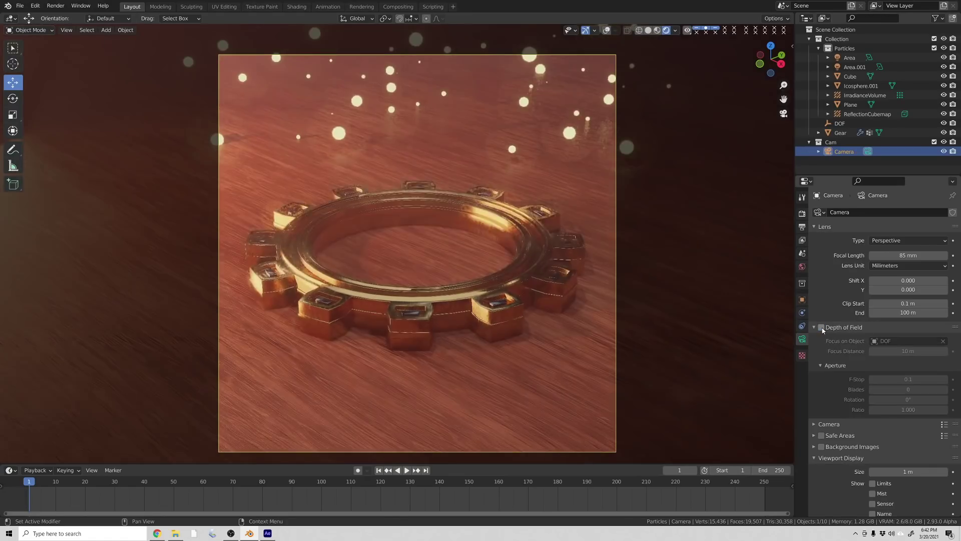
left_click(822, 327)
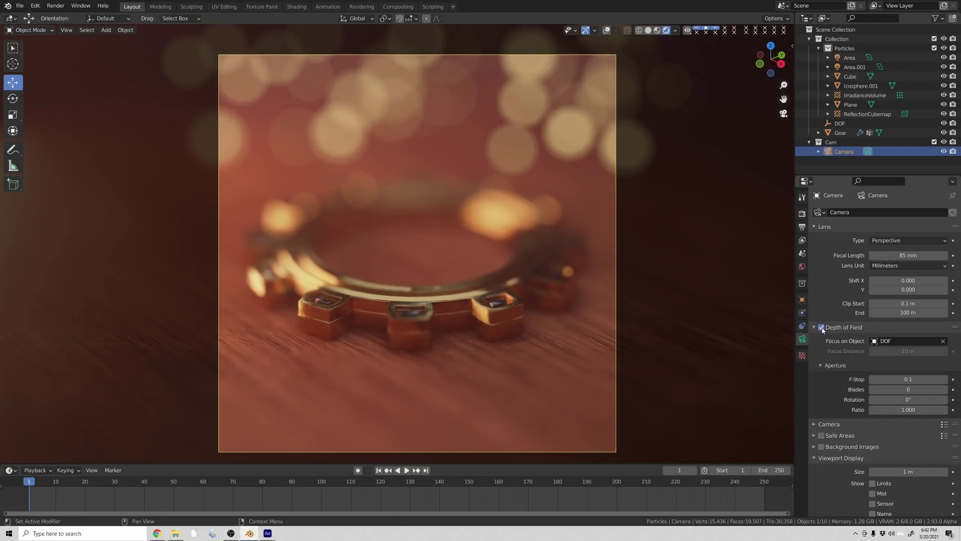
left_click(822, 327)
left_click(822, 327)
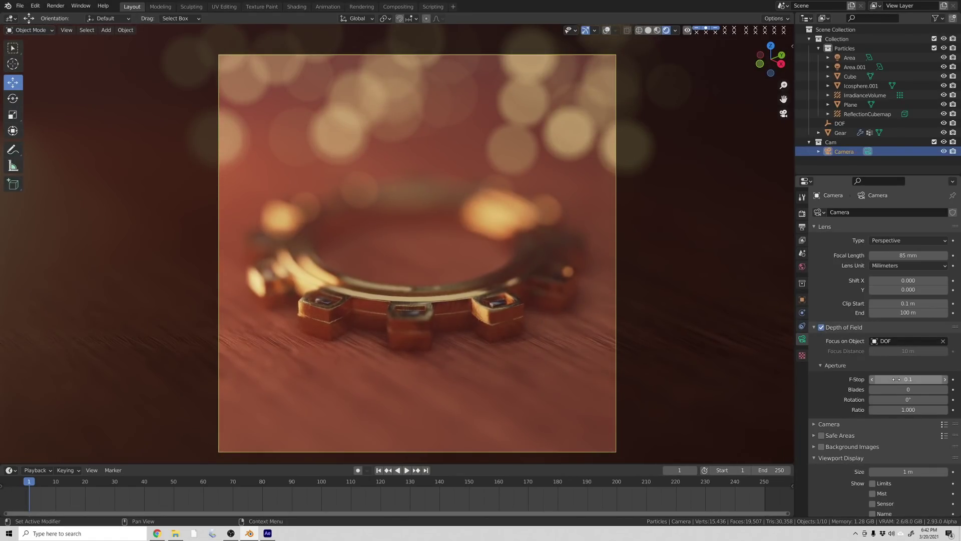
mouse_move(896, 380)
left_mouse_down()
mouse_move(941, 379)
mouse_move(899, 379)
left_mouse_up()
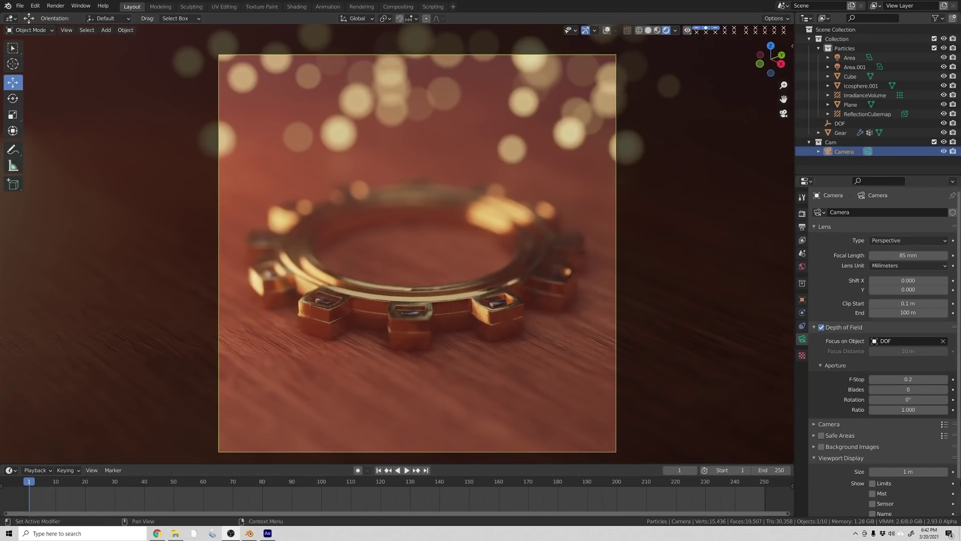
Show the Depth of Field options in the scene's Eevee render settings
left_click(802, 214)
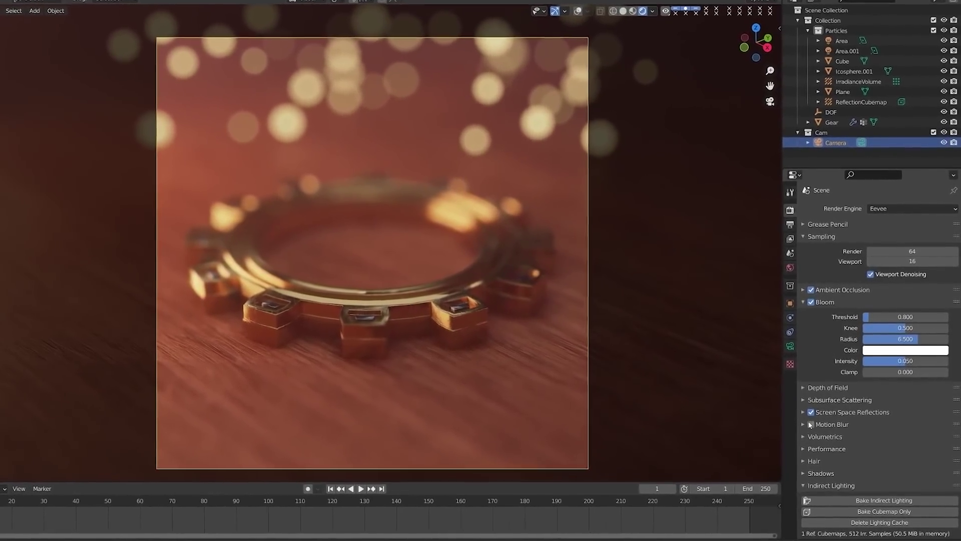
left_click(826, 387)
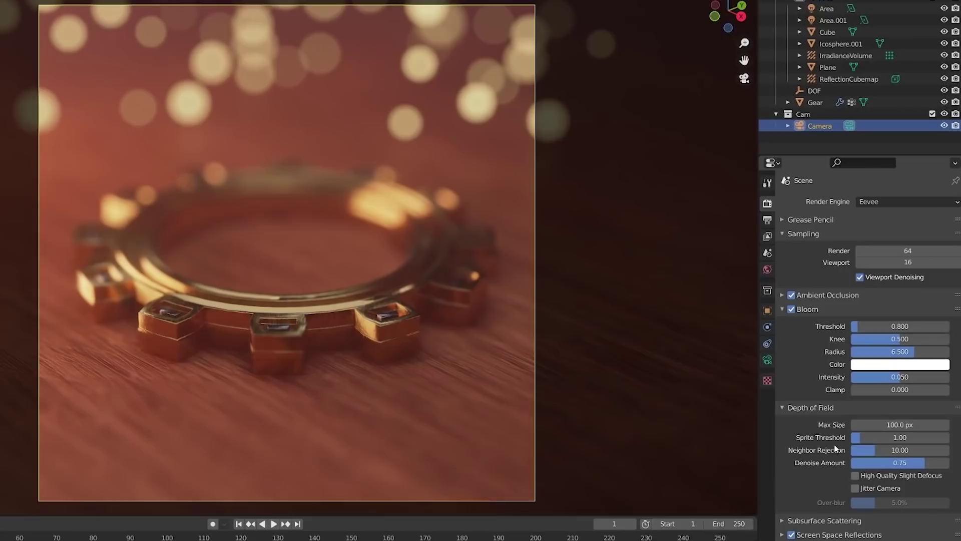
scroll(824, 446, "down", 4)
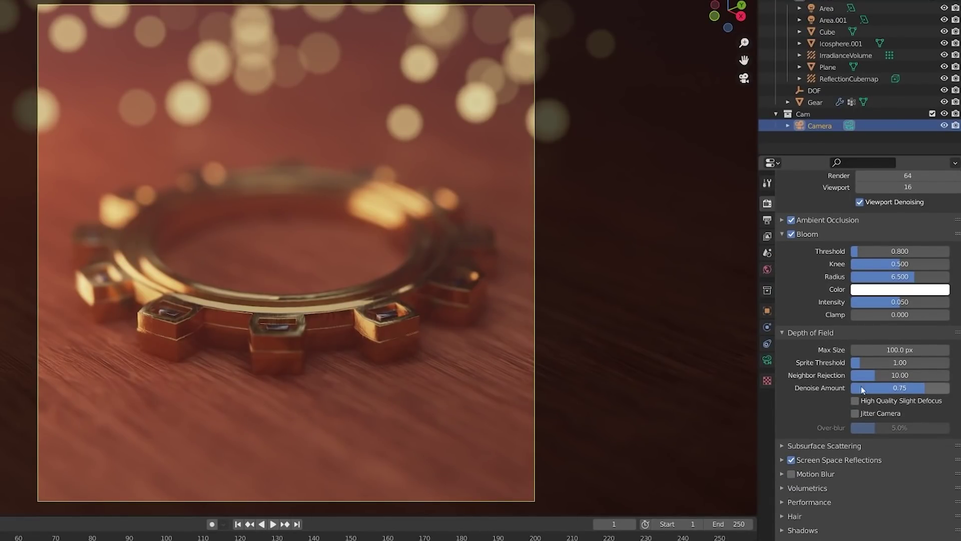
Return to the camera settings and reduce the F-Stop to 0.1 for a stronger background blur
left_click(767, 360)
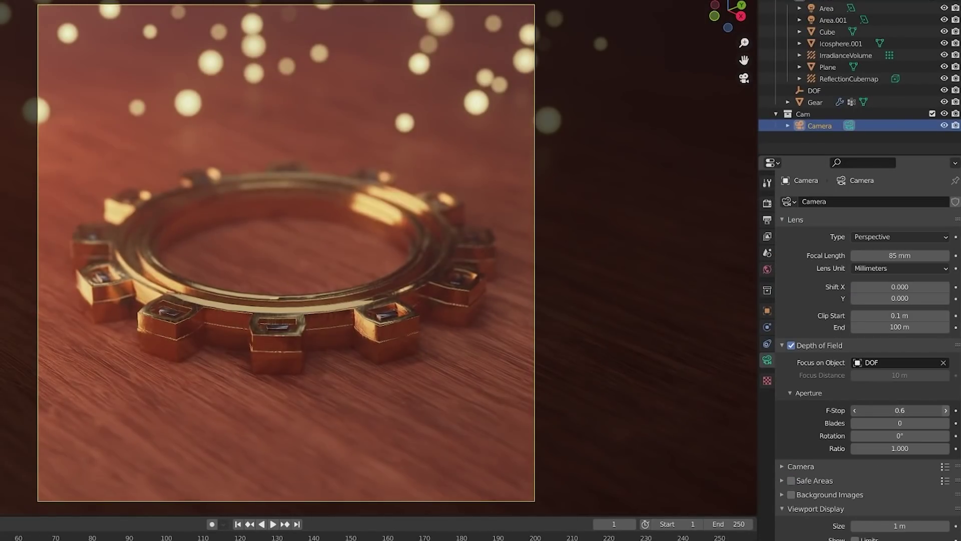
left_click(853, 410)
left_click(853, 410)
left_click(853, 410)
left_click(853, 410)
left_click(854, 410)
left_click(853, 410)
left_click(854, 410)
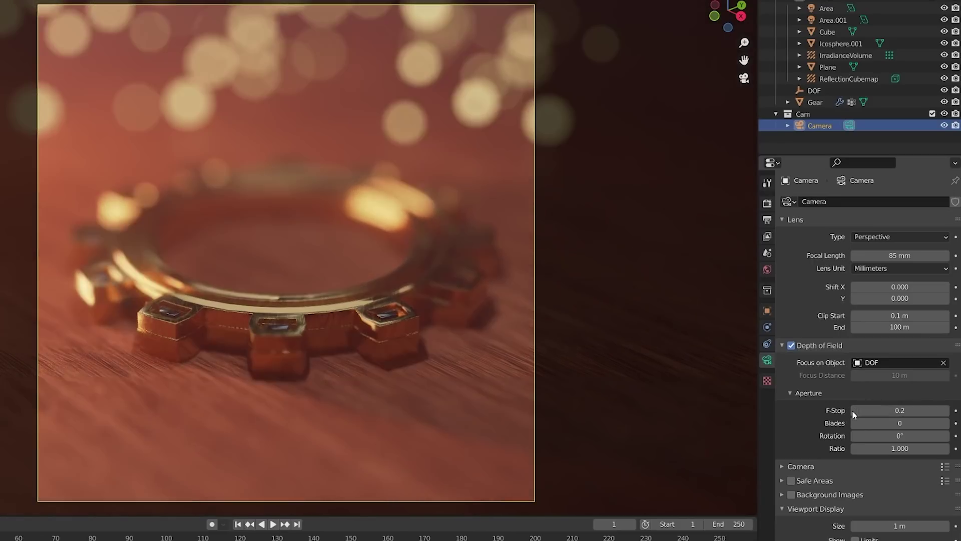
left_click(853, 410)
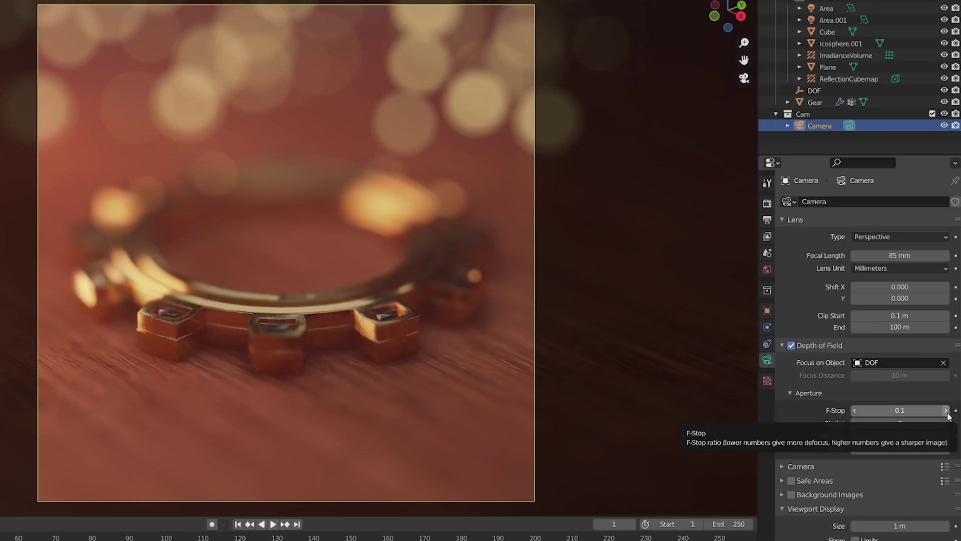
Select the DOF empty and move it along its X axis to shift the focus point away from the gear's front tooth
left_click(815, 90)
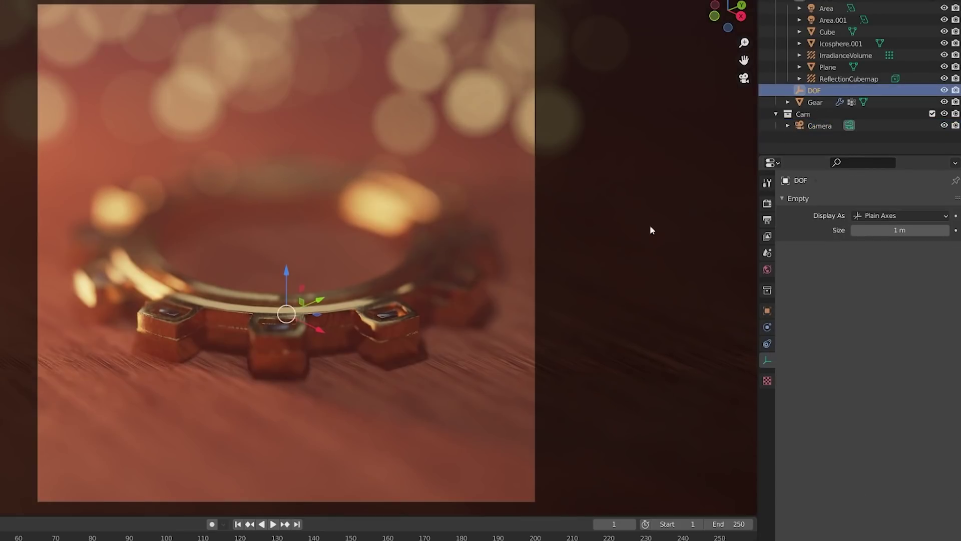
left_click_drag(315, 326, 163, 207)
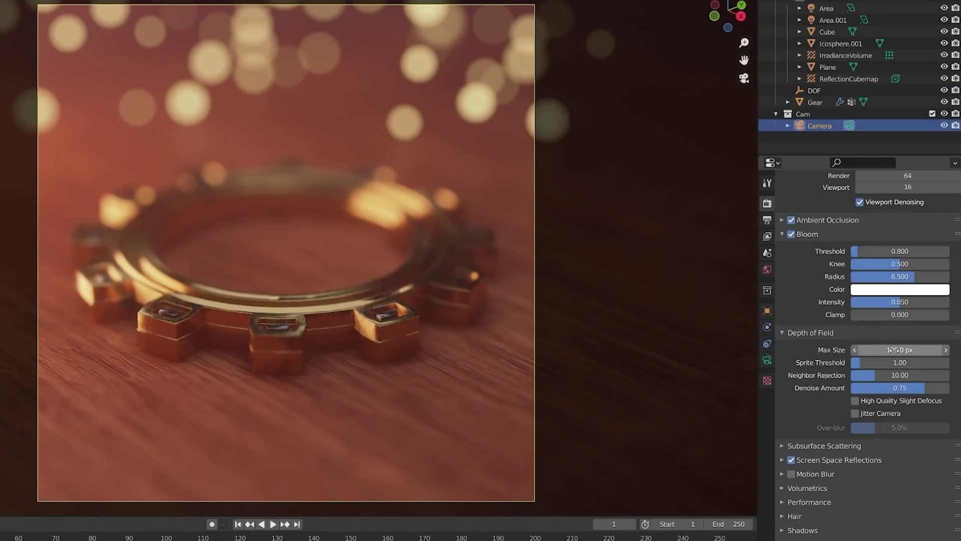
Set the render Depth of Field Max Size to 67 px and the Sprite Threshold to 1.75
mouse_move(894, 349)
left_mouse_down()
mouse_move(916, 350)
mouse_move(822, 349)
mouse_move(937, 362)
mouse_move(863, 362)
mouse_move(884, 362)
left_mouse_up()
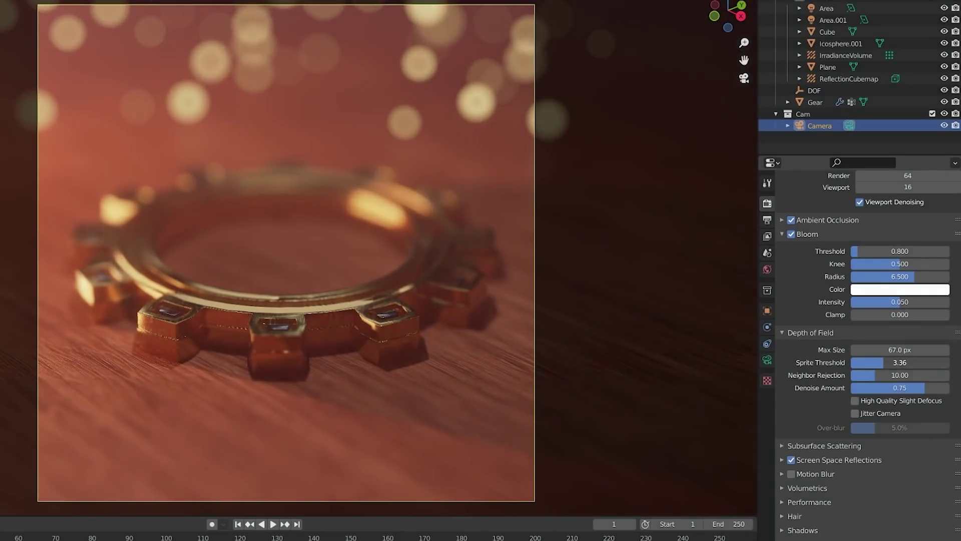
left_click_drag(942, 362, 939, 362)
mouse_move(877, 362)
left_mouse_down()
mouse_move(851, 362)
mouse_move(945, 362)
mouse_move(851, 362)
mouse_move(945, 362)
mouse_move(851, 362)
mouse_move(873, 362)
mouse_move(868, 375)
left_mouse_up()
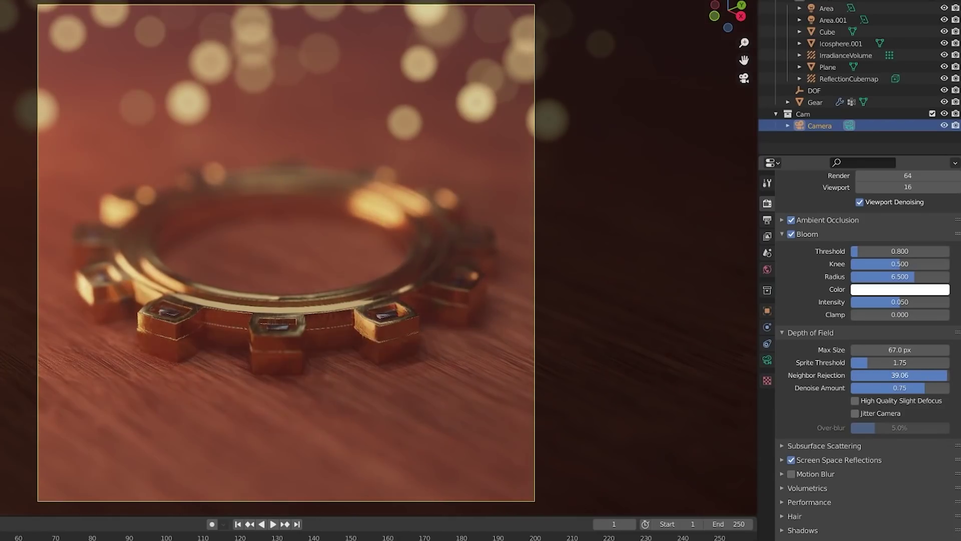
Set Neighbor Rejection to 3.96 and Denoise Amount to 1.00, trying a low denoise value for comparison
left_click_drag(874, 387, 886, 388)
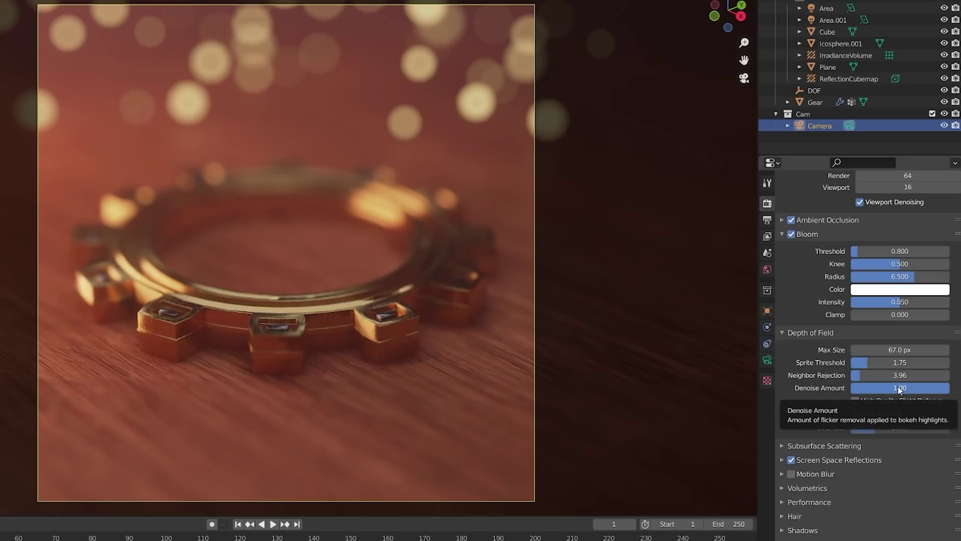
left_click_drag(901, 388, 894, 387)
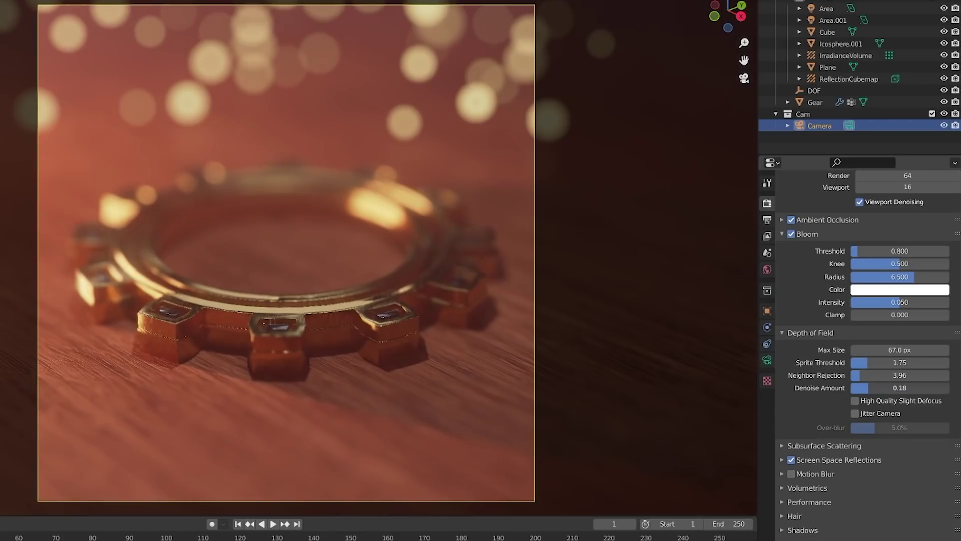
left_click_drag(897, 388, 909, 387)
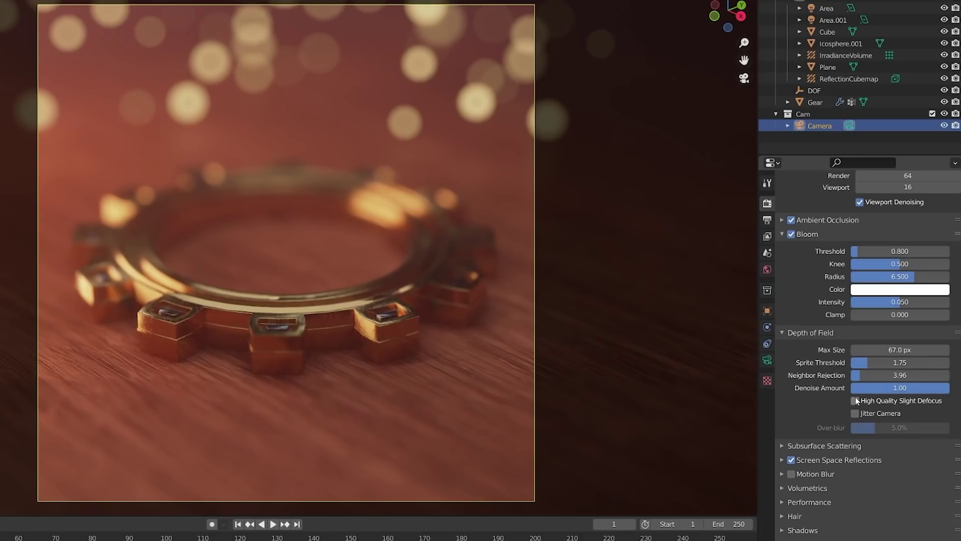
Switch High Quality Slight Defocus on and off to compare the result, leaving it enabled
left_click(856, 401)
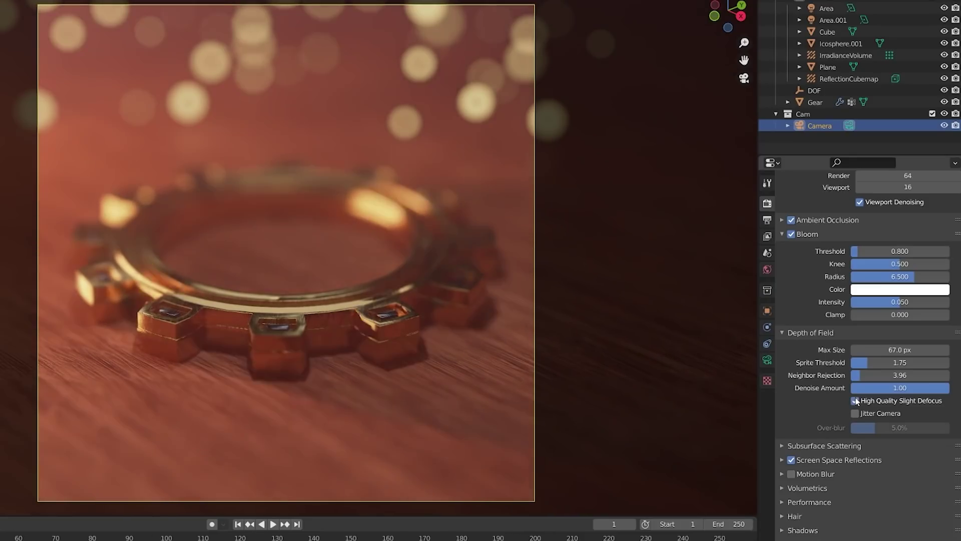
left_click(855, 400)
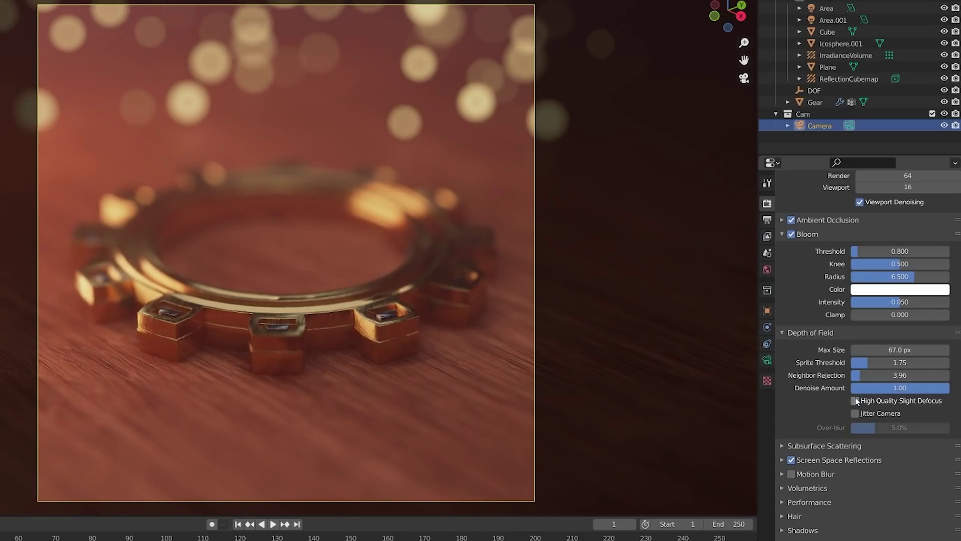
left_click(856, 401)
left_click(856, 401)
left_click(856, 401)
Compare High Quality Slight Defocus off and on in a close-up of the gear, keep it on, and enable Jitter Camera
scroll(92, 320, "up", 6)
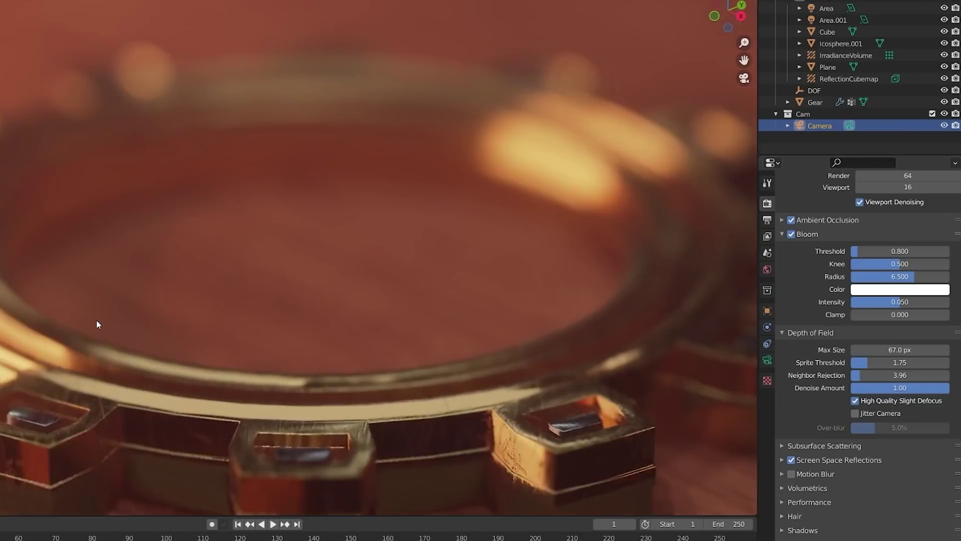
scroll(97, 326, "up", 2)
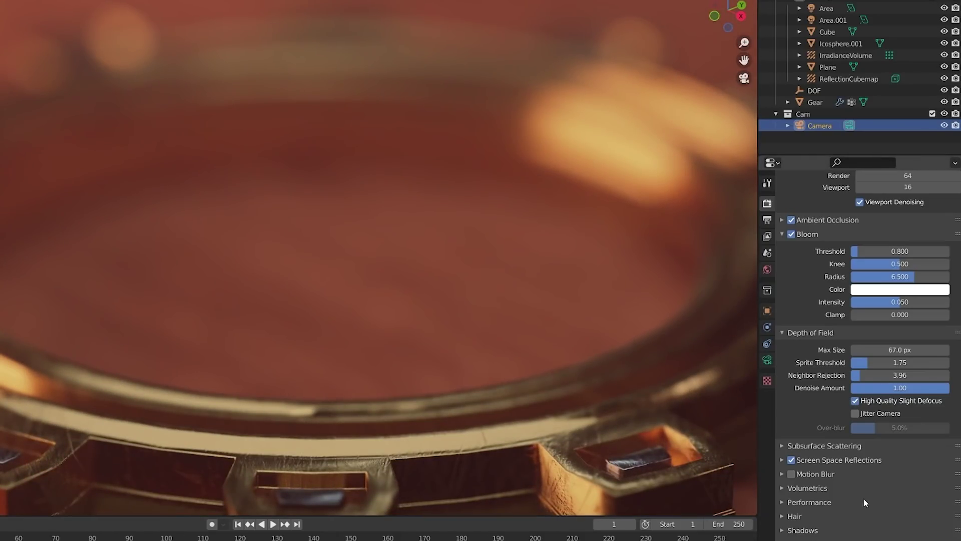
left_click(855, 401)
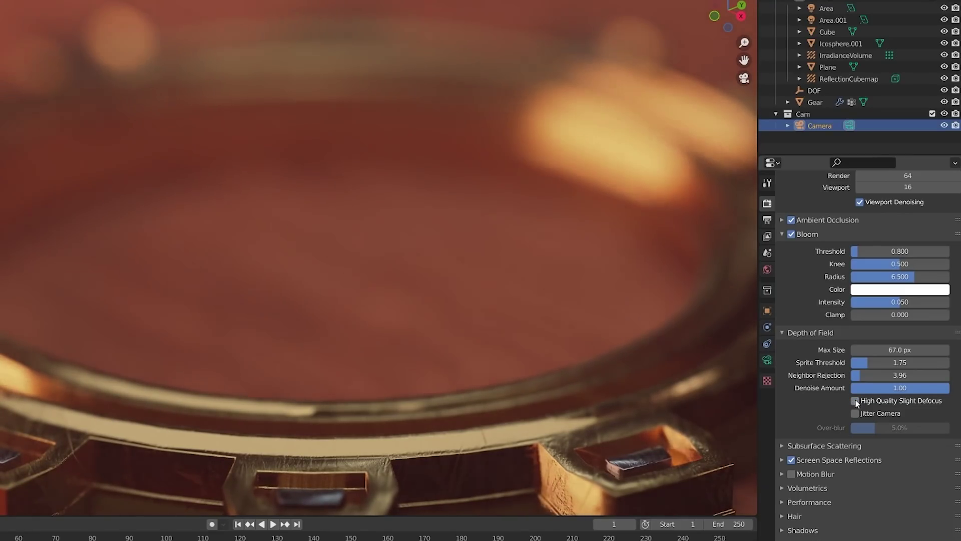
left_click(855, 401)
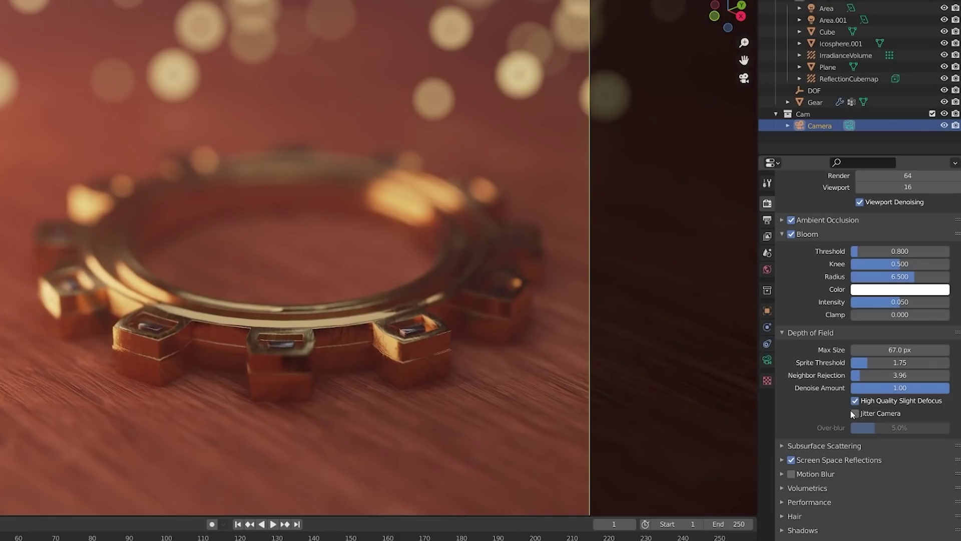
left_click(855, 414)
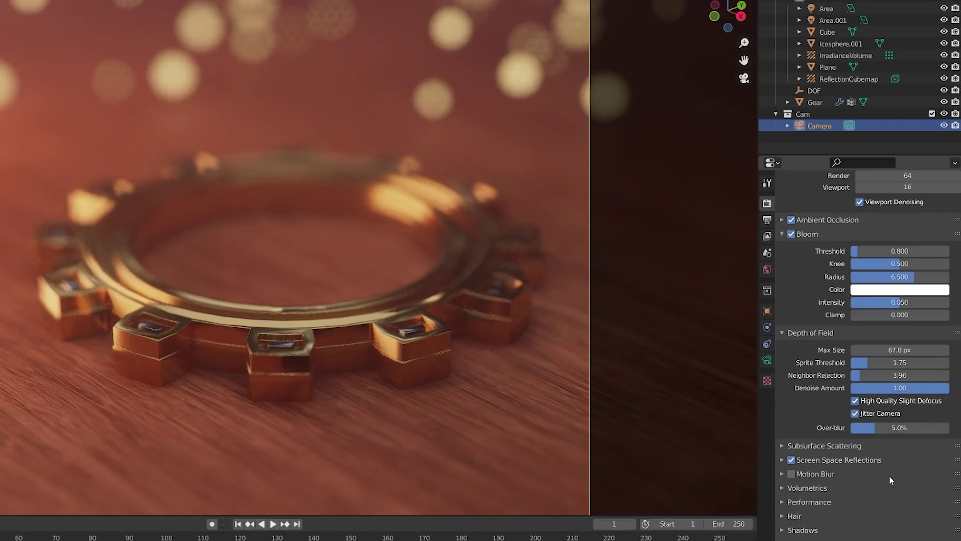
Compare the Depth of Field Over-blur at 0% and 20% on the background bokeh, and return it to 0%
scroll(495, 369, "up", 6)
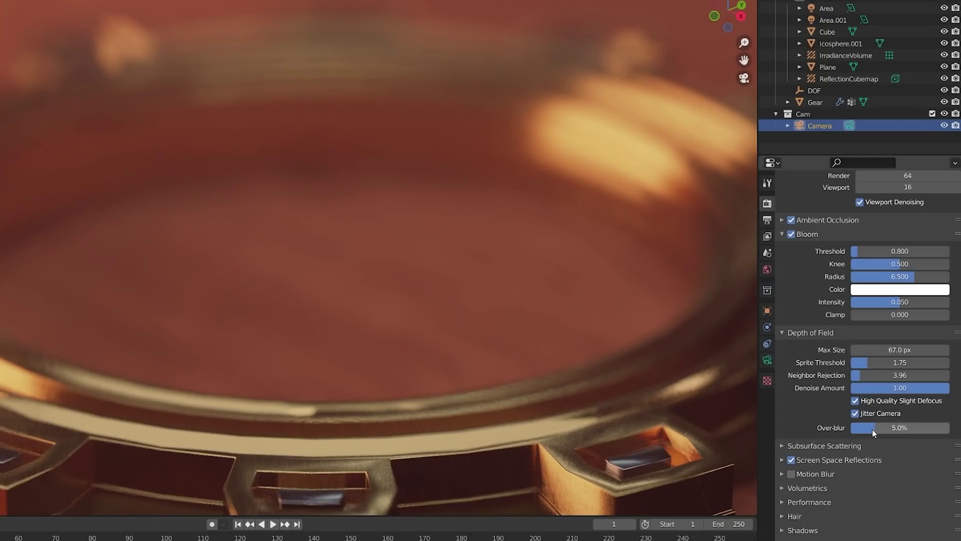
scroll(391, 289, "down", 5)
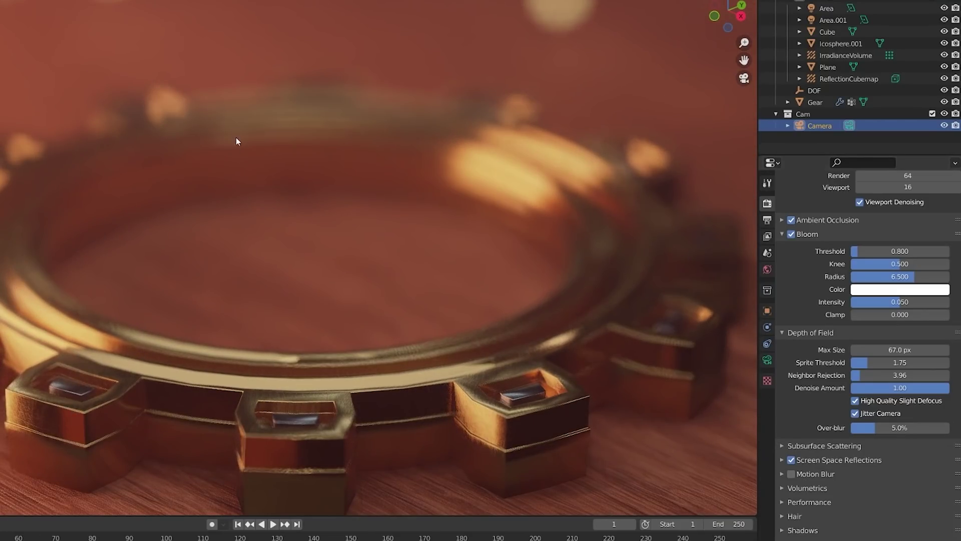
middle_click_drag(236, 137, 281, 435, "shift")
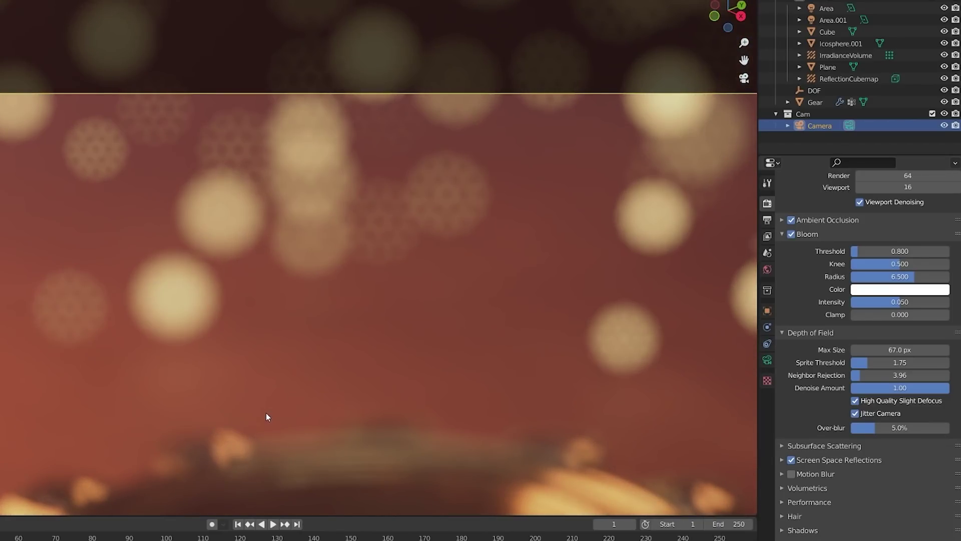
left_click_drag(893, 434, 836, 432)
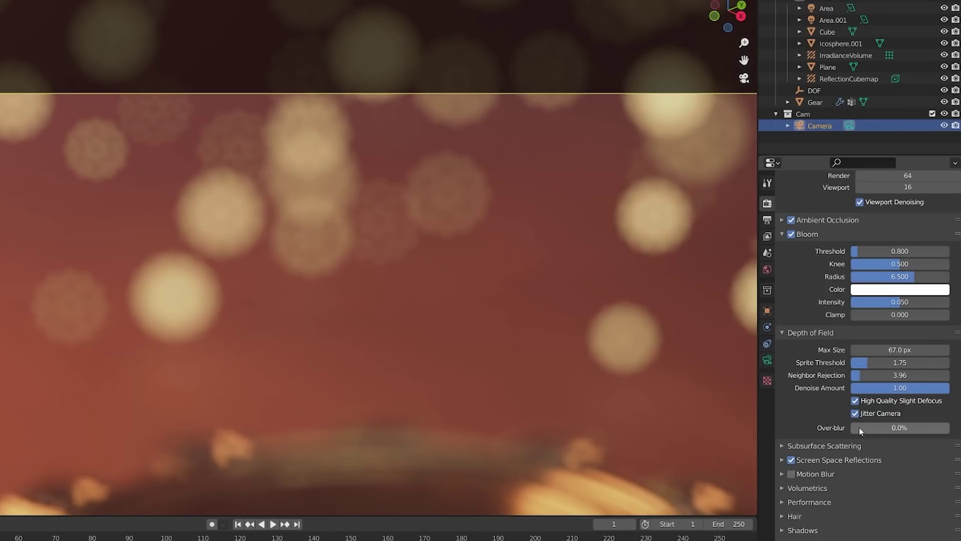
left_click_drag(859, 428, 951, 428)
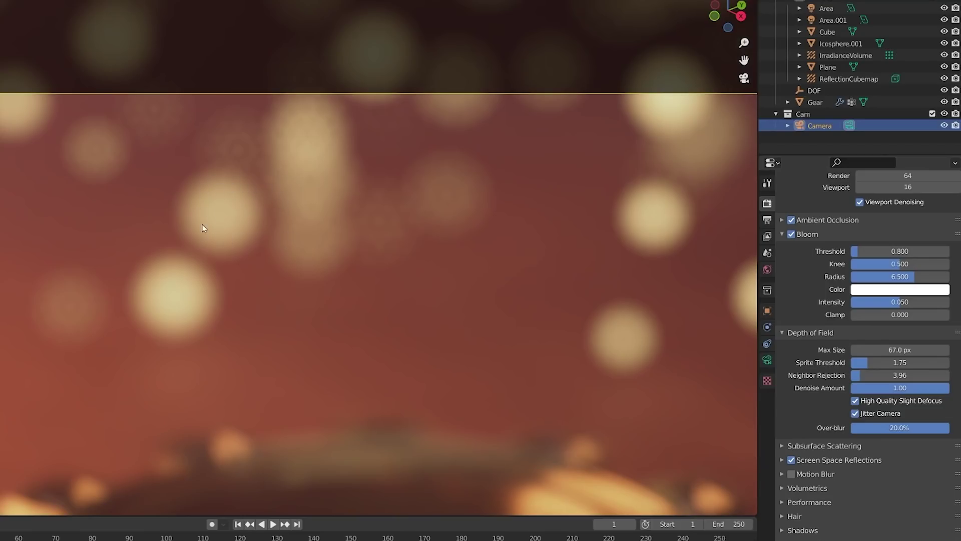
key("BackSpace")
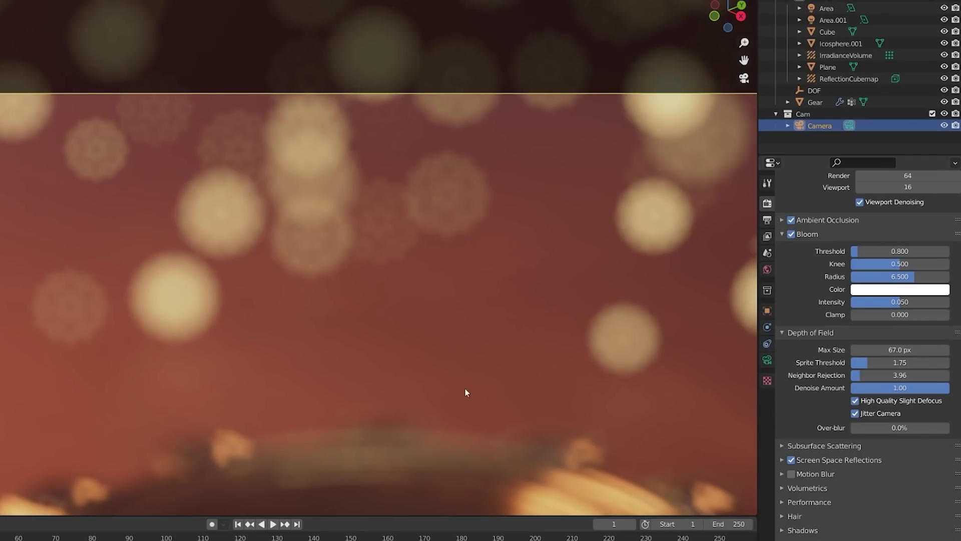
Set Over-blur to 19.3%, Denoise Amount to 0.00, Neighbor Rejection to 40.00 and Max Size to 47 px, and check the blur across the gear render
left_click_drag(866, 427, 904, 428)
left_click_drag(934, 394, 851, 394)
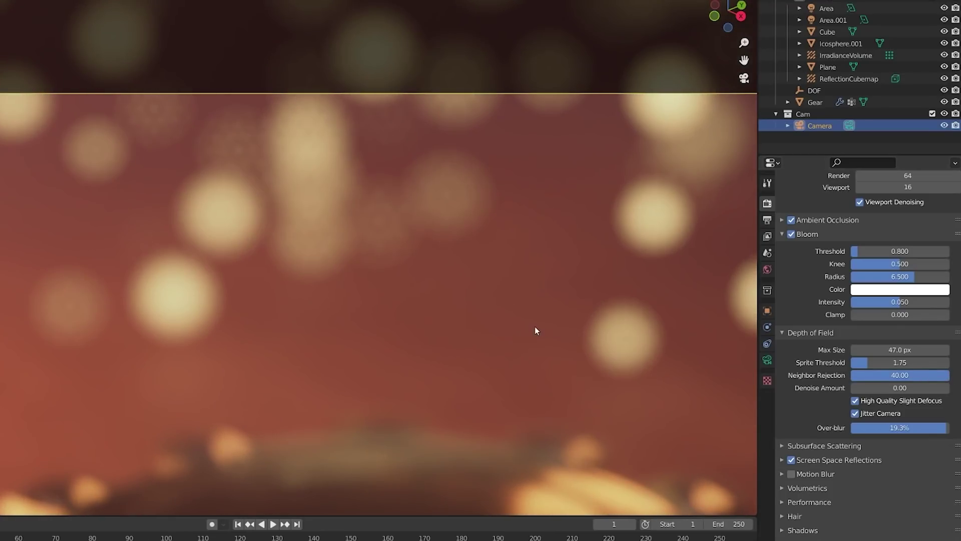
scroll(536, 326, "down", 4)
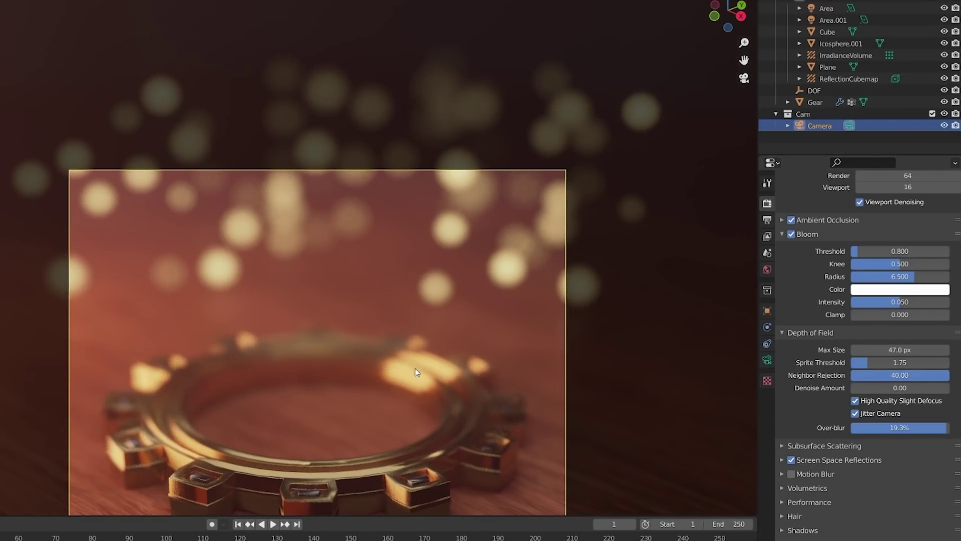
middle_click_drag(411, 390, 417, 254, "shift")
scroll(392, 236, "up", 3)
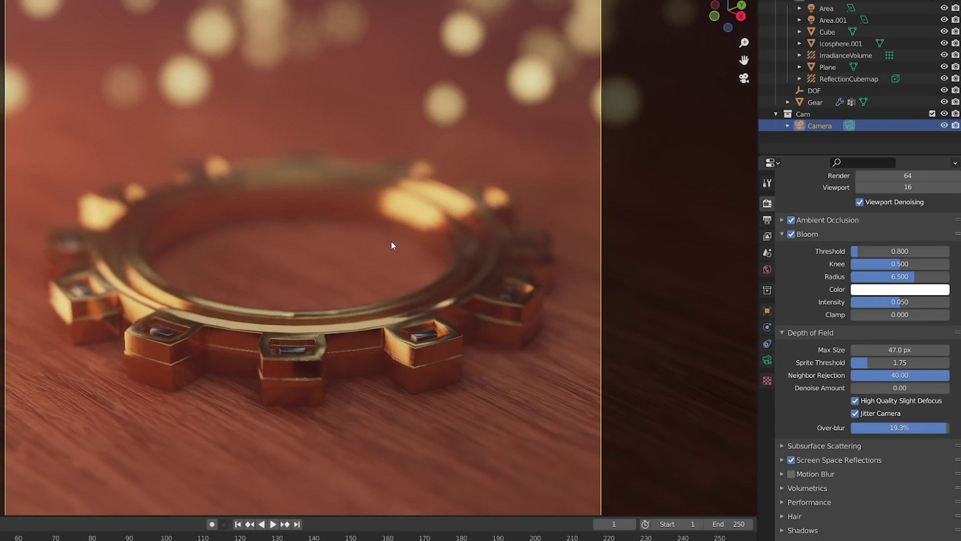
scroll(350, 249, "down", 3)
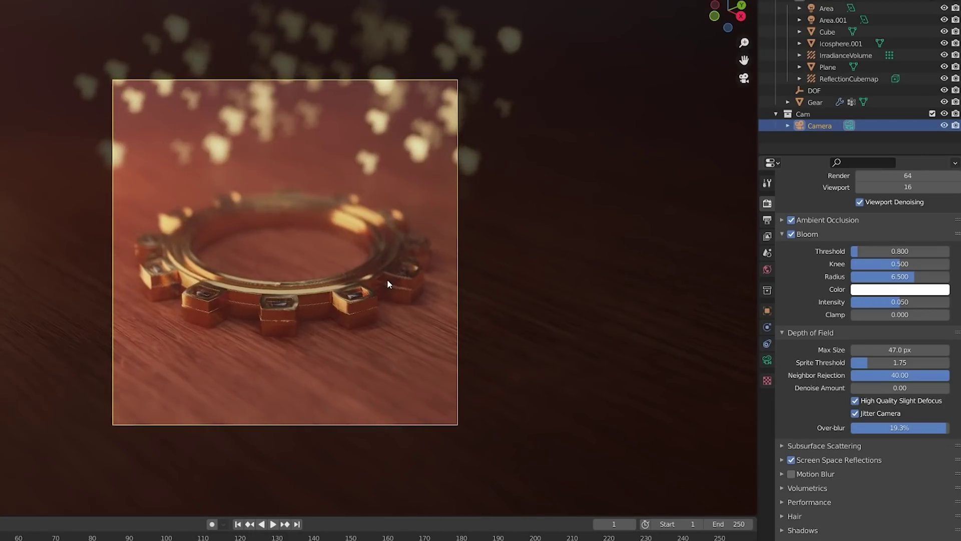
middle_click_drag(387, 278, 329, 318)
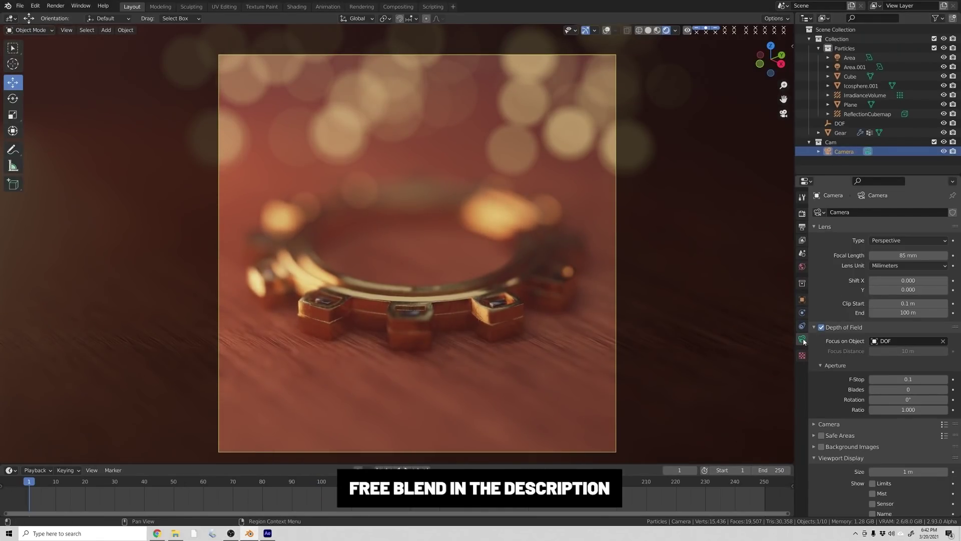
Compare the camera's Depth of Field off and on, leave it enabled, and set the F-Stop to 1.0
left_click(821, 327)
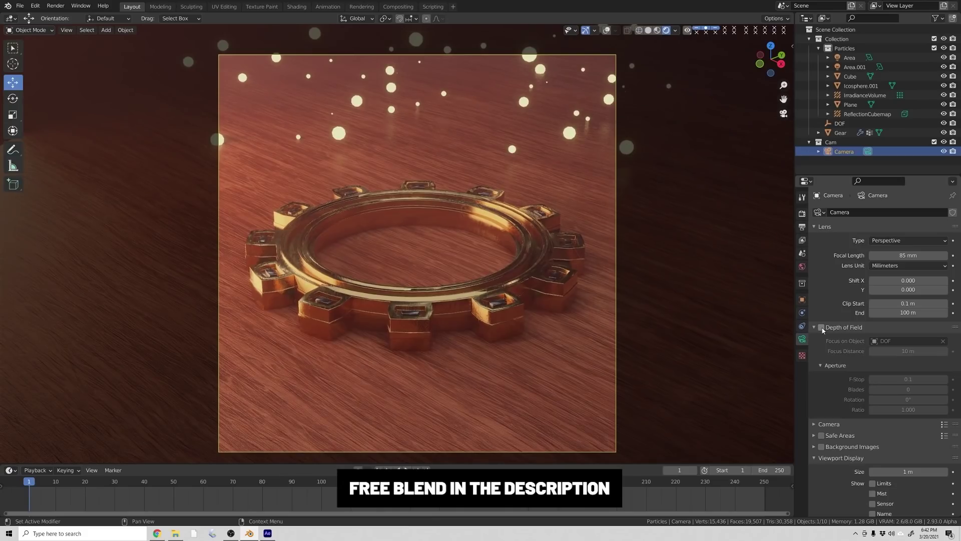
left_click(822, 328)
left_click(821, 328)
left_click(821, 328)
mouse_move(892, 379)
left_mouse_down()
mouse_move(926, 379)
mouse_move(892, 379)
left_mouse_up()
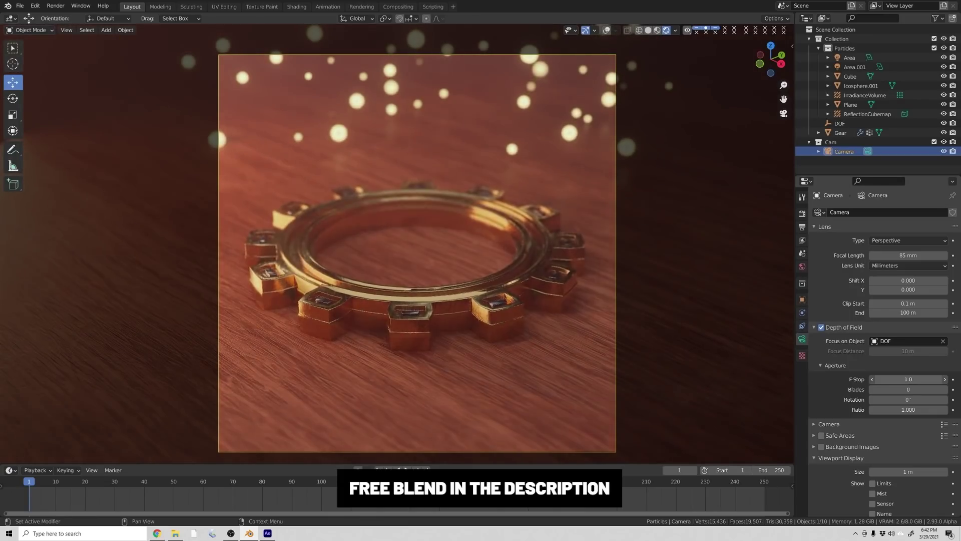